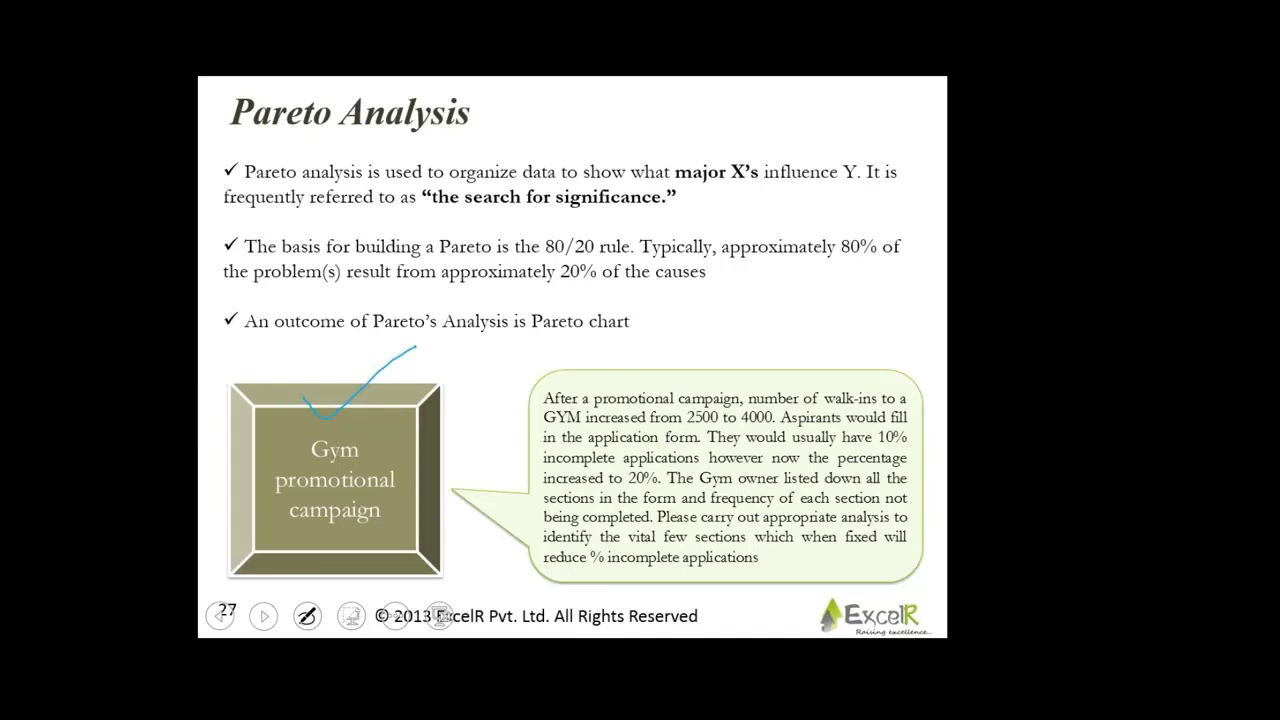
Ink-underline 10%, 20%, 'the form' and the incomplete-sections frequency phrase, then erase all slide ink.
key("e")
left_click_drag(512, 374, 580, 350)
left_click_drag(875, 450, 918, 447)
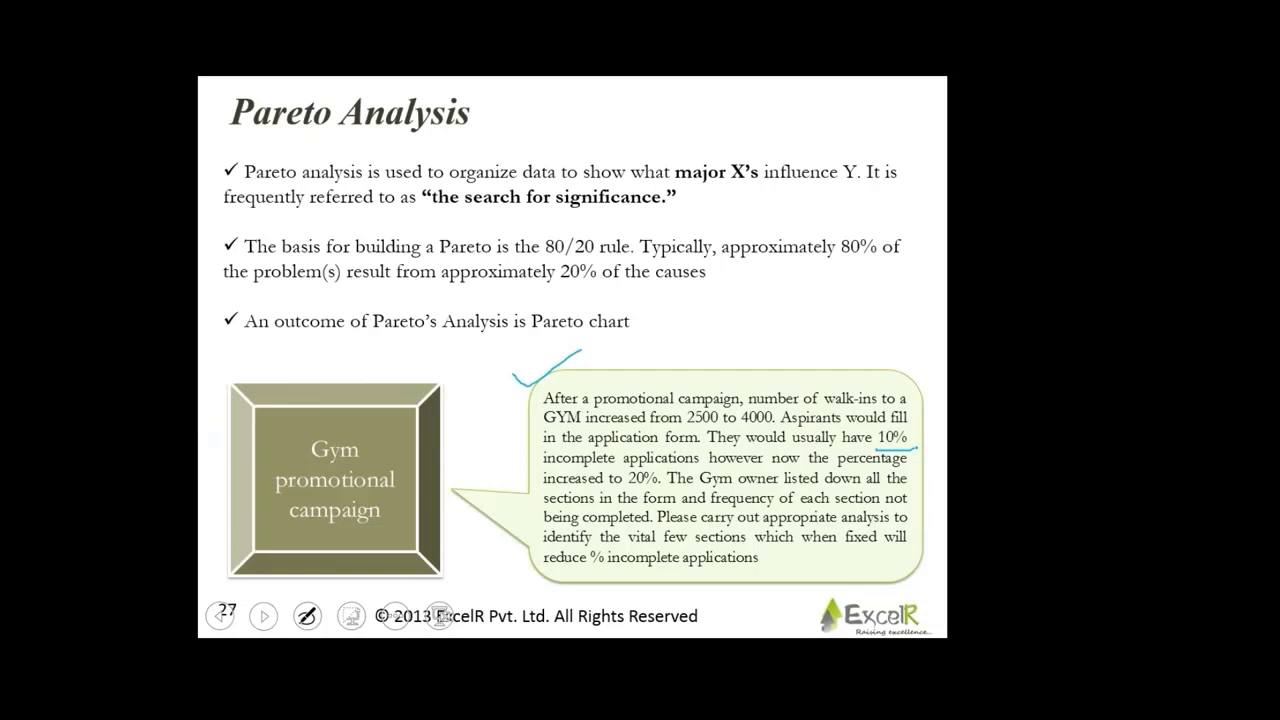
left_click_drag(613, 491, 667, 489)
left_click_drag(616, 507, 906, 506)
mouse_move(556, 516)
left_mouse_down()
mouse_move(544, 524)
mouse_move(664, 524)
left_mouse_up()
left_click(307, 616)
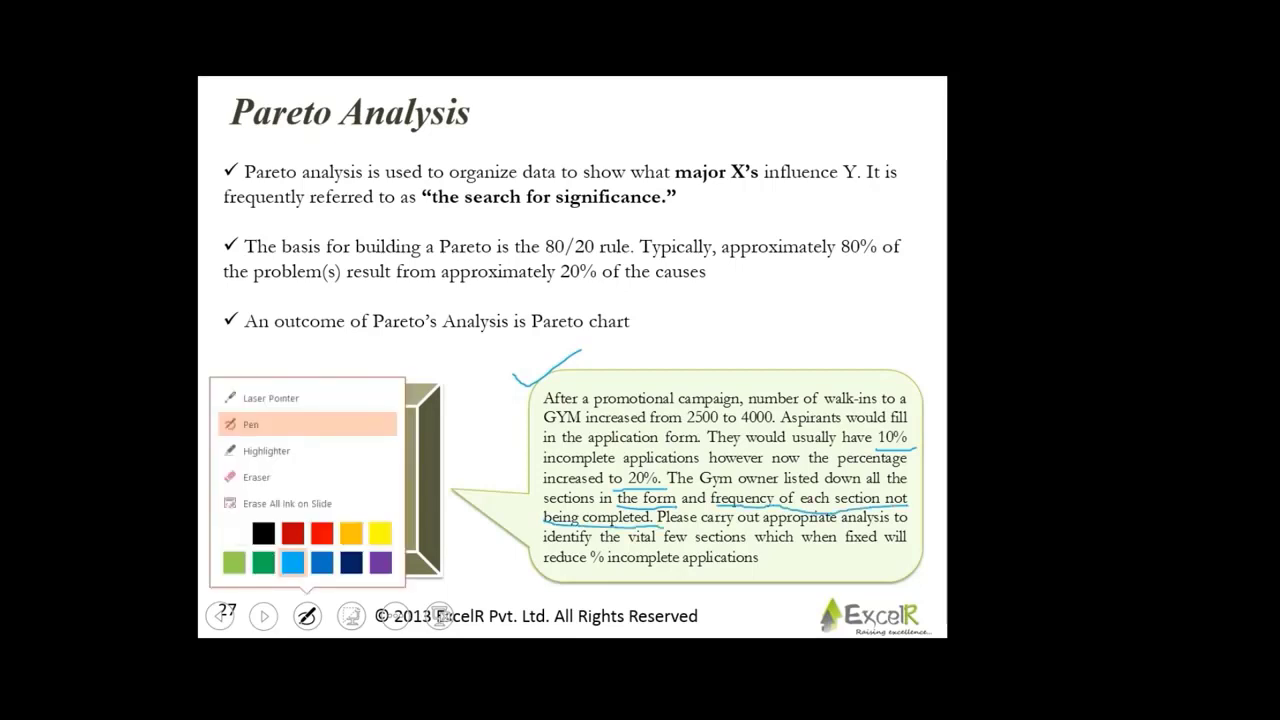
left_click(287, 503)
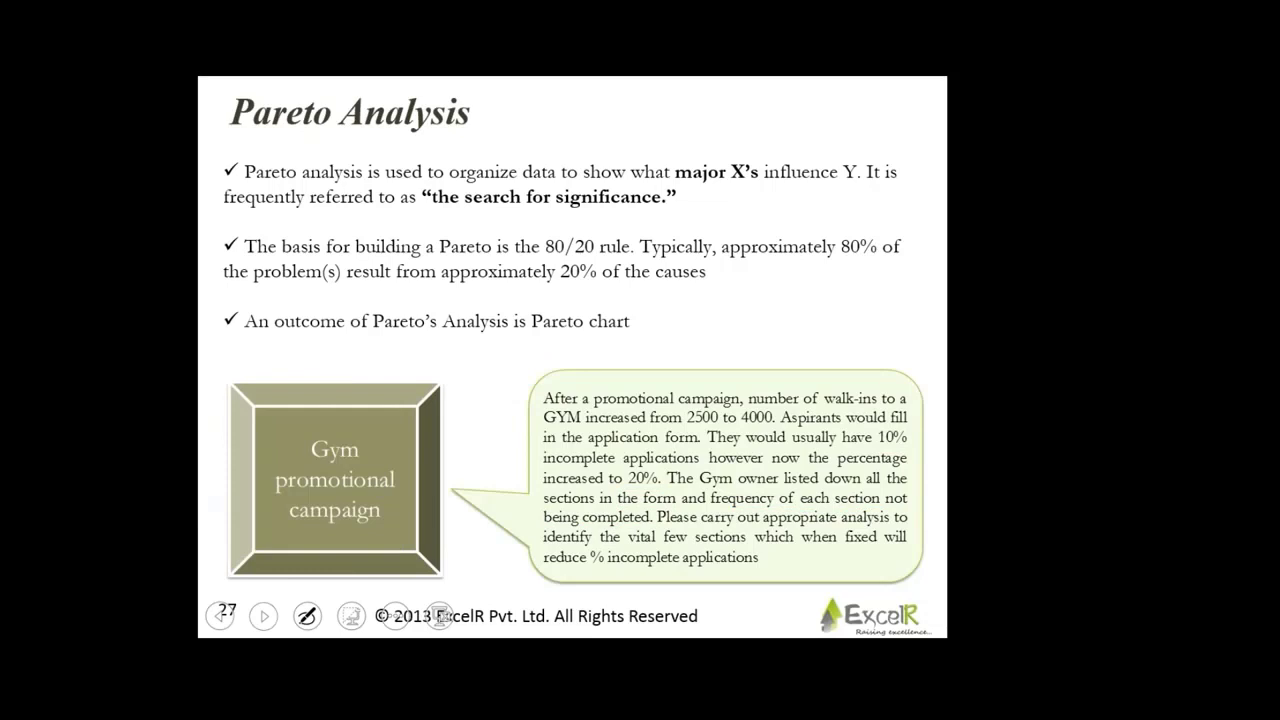
Tick 'frequency' and underline 'vital few' sections and 'reduce % incomplete applications' in the callout.
left_click_drag(721, 500, 812, 462)
left_click_drag(620, 549, 756, 545)
left_click_drag(548, 575, 760, 566)
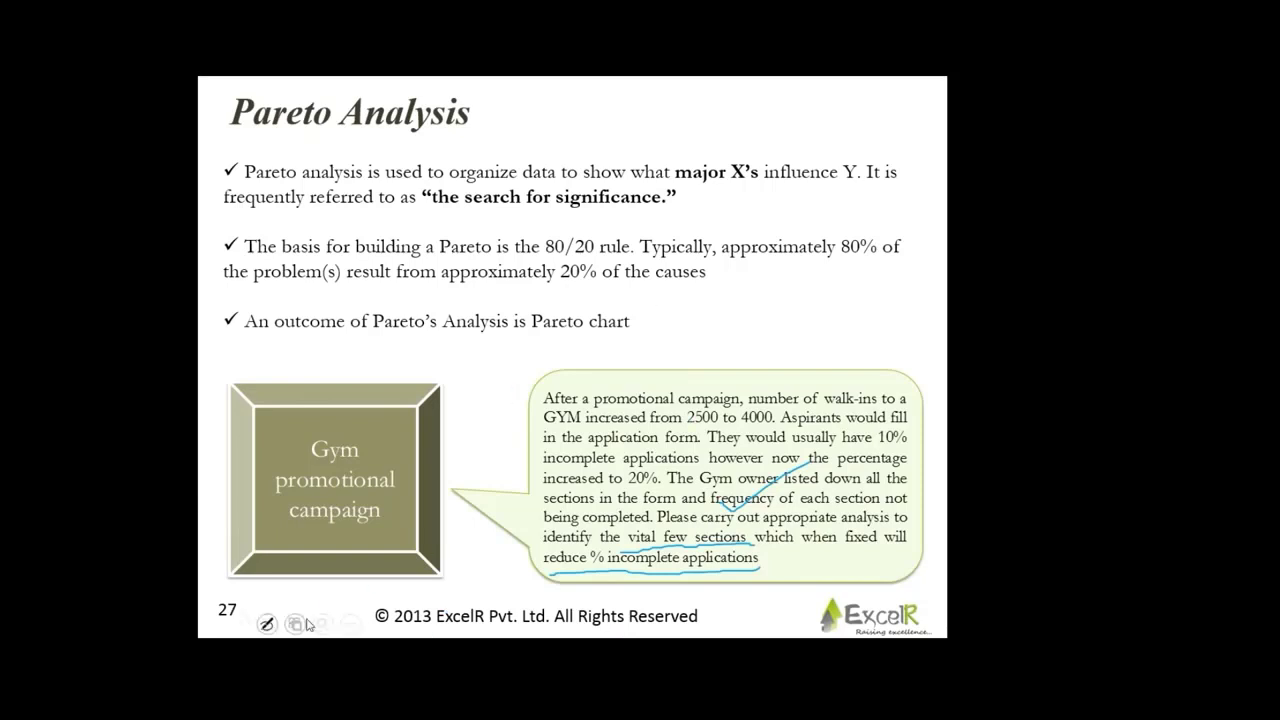
End the slide show discarding the ink, and switch to the Minitab worksheet.
left_click(350, 626)
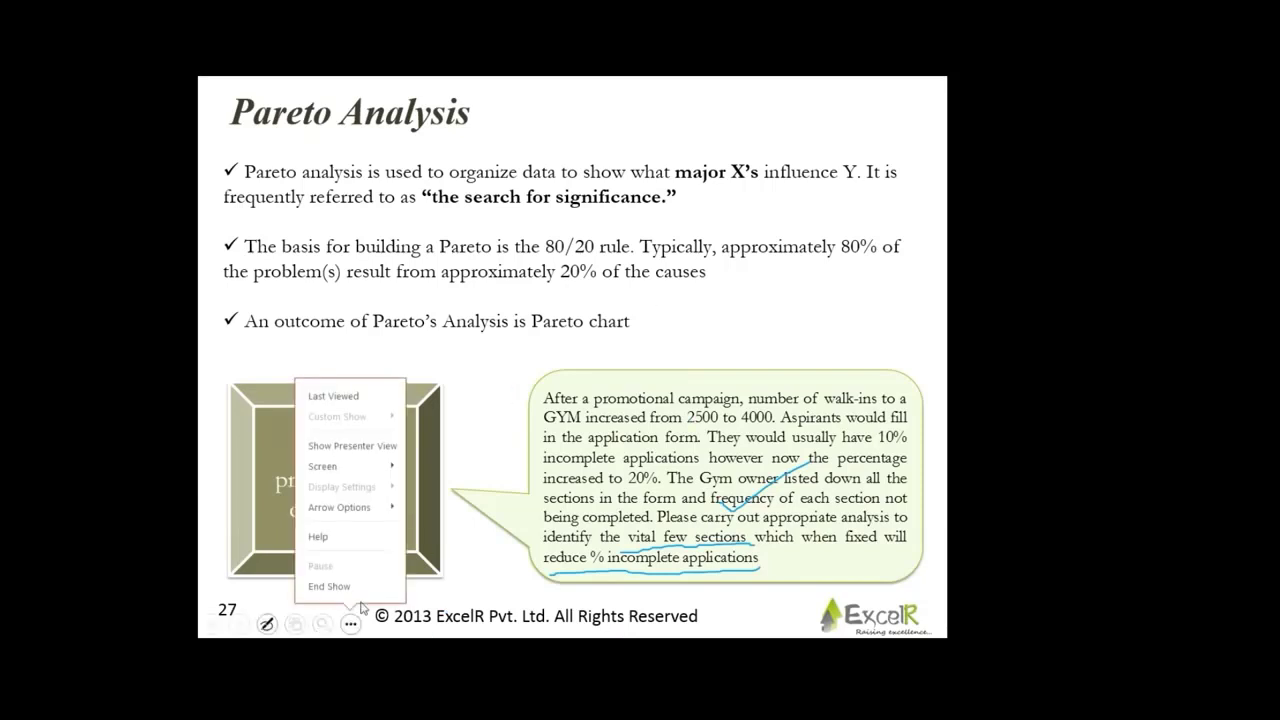
left_click(365, 594)
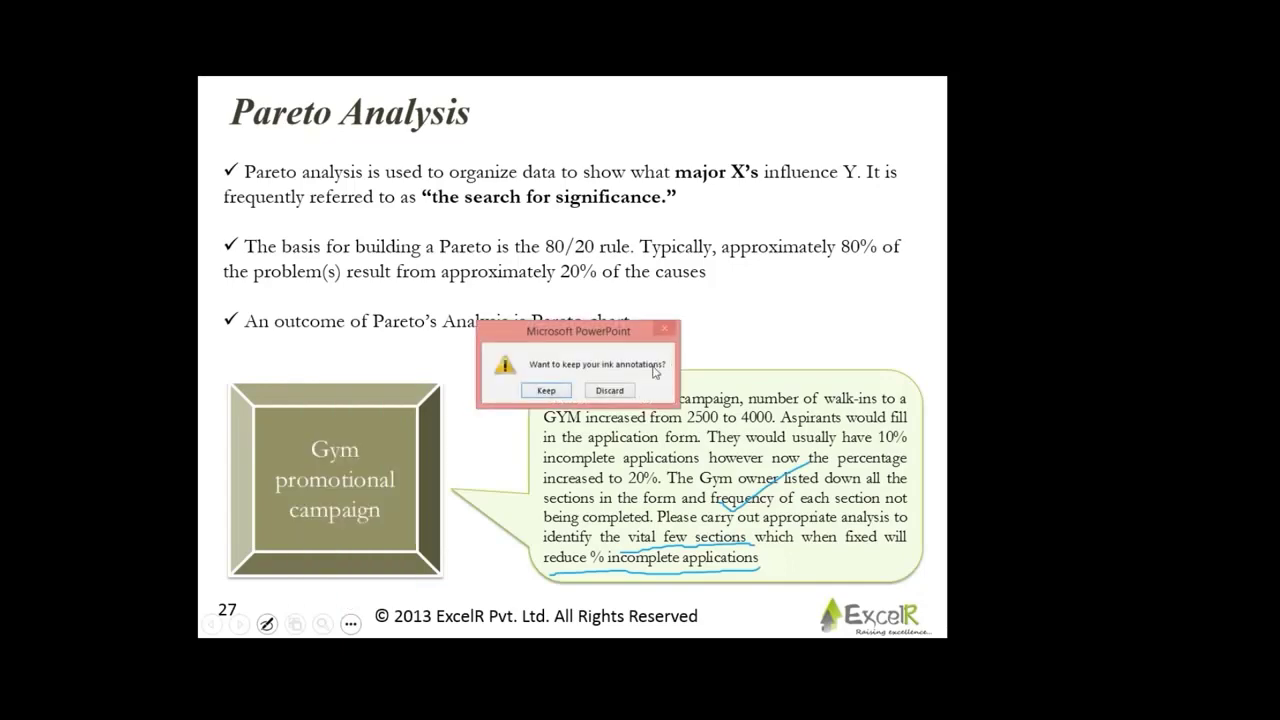
left_click(610, 390)
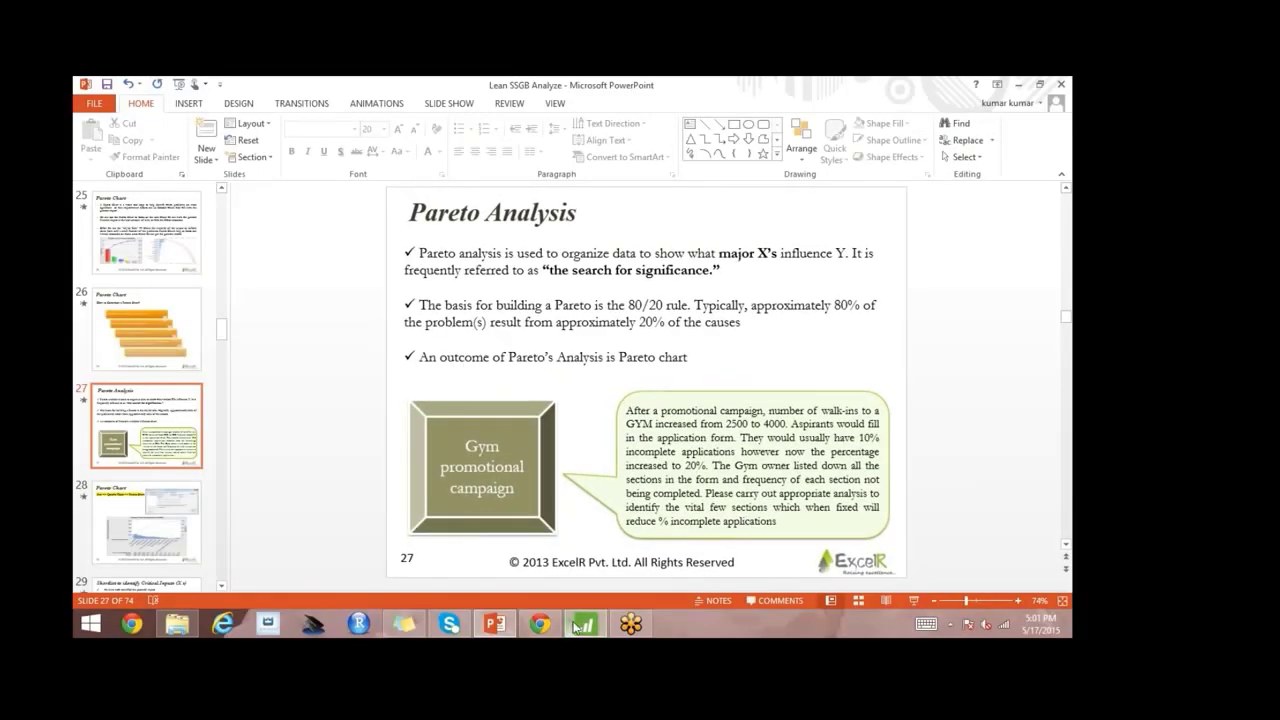
left_click(585, 624)
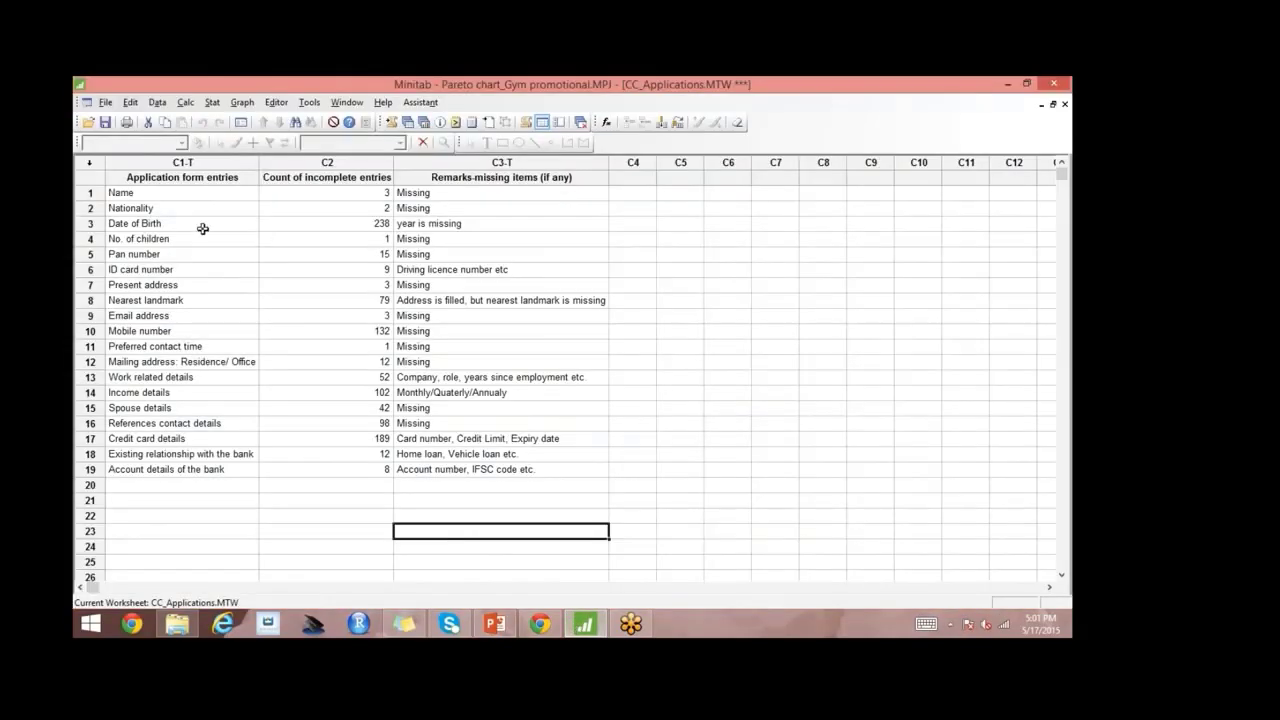
left_click(184, 175)
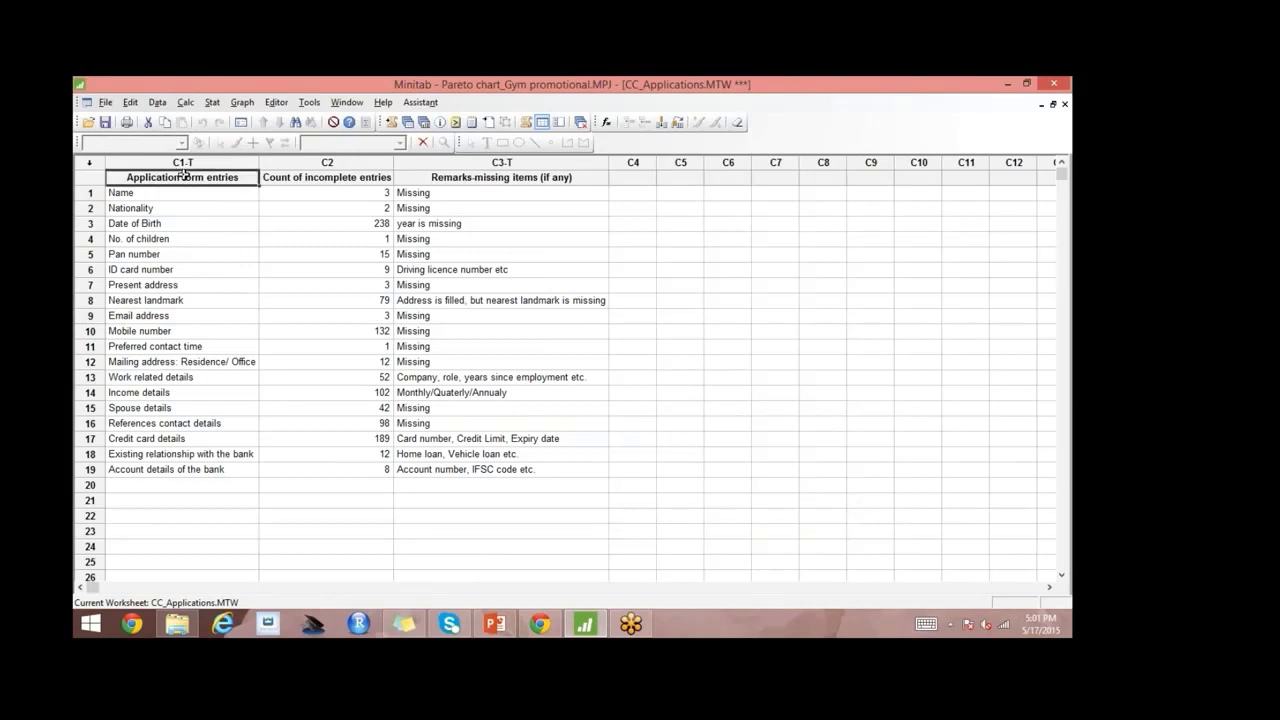
left_click_drag(160, 191, 180, 469)
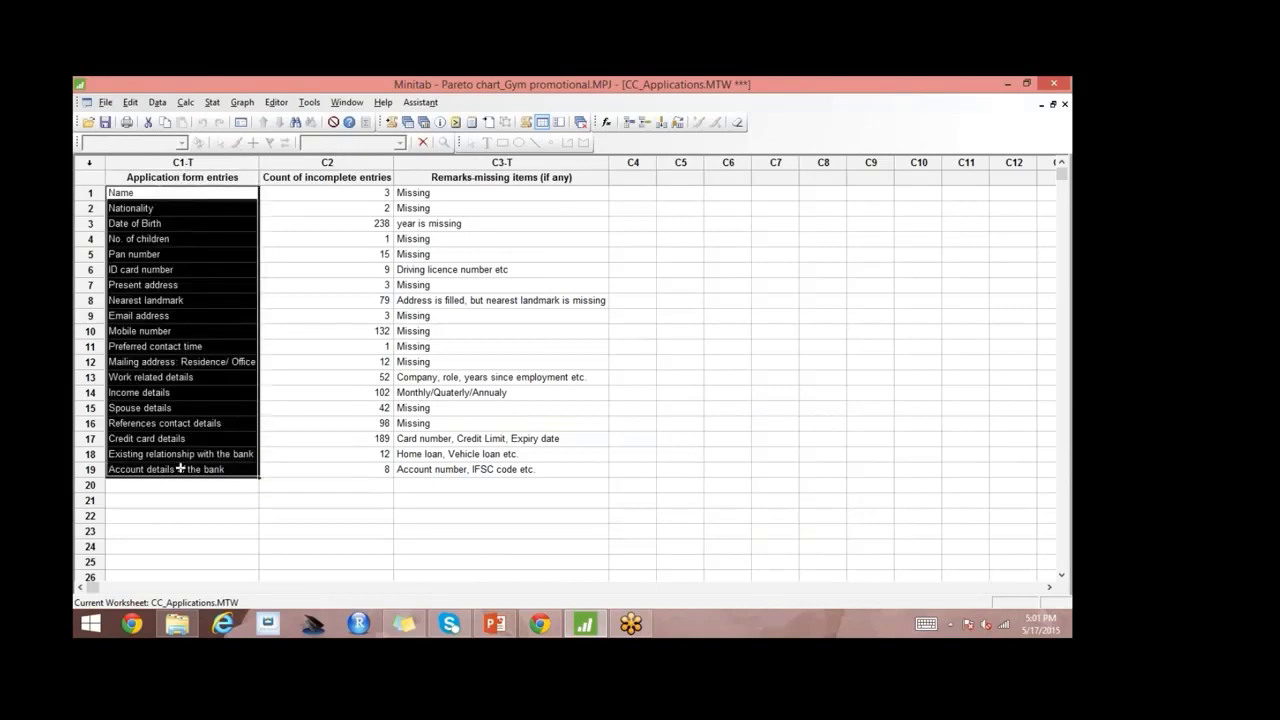
left_click_drag(308, 192, 321, 468)
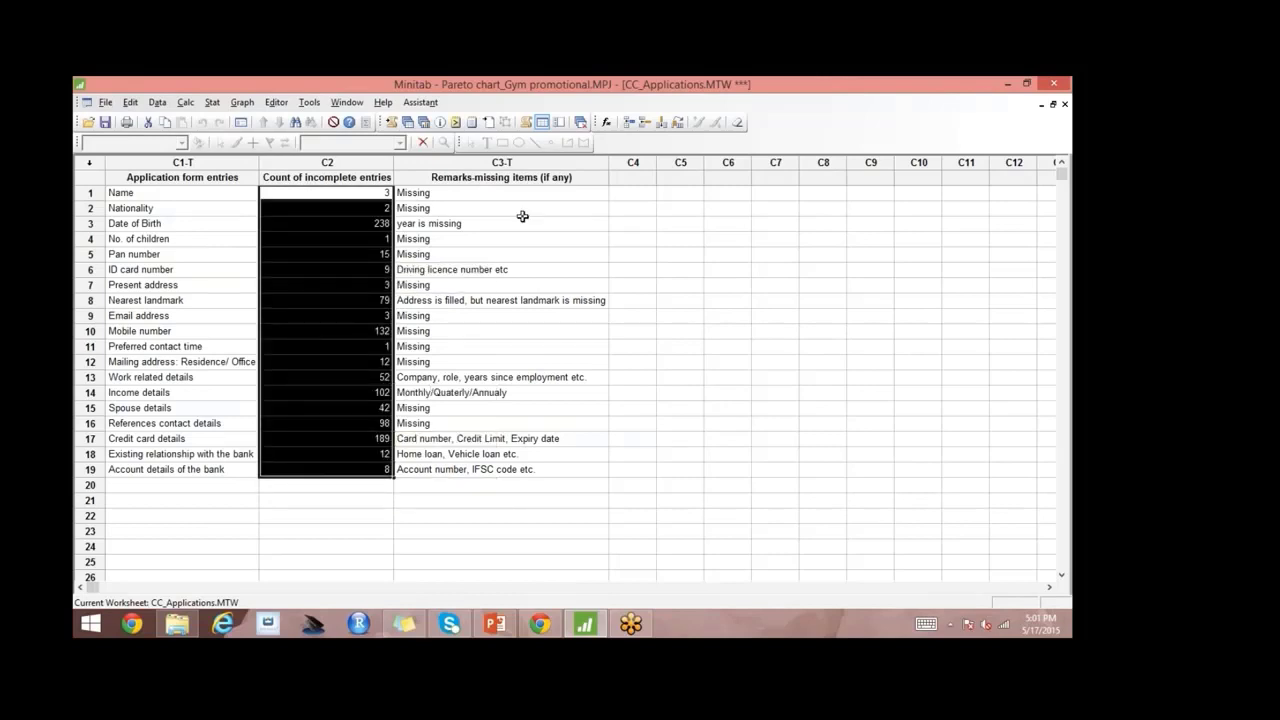
left_click_drag(497, 196, 484, 472)
left_click(475, 502)
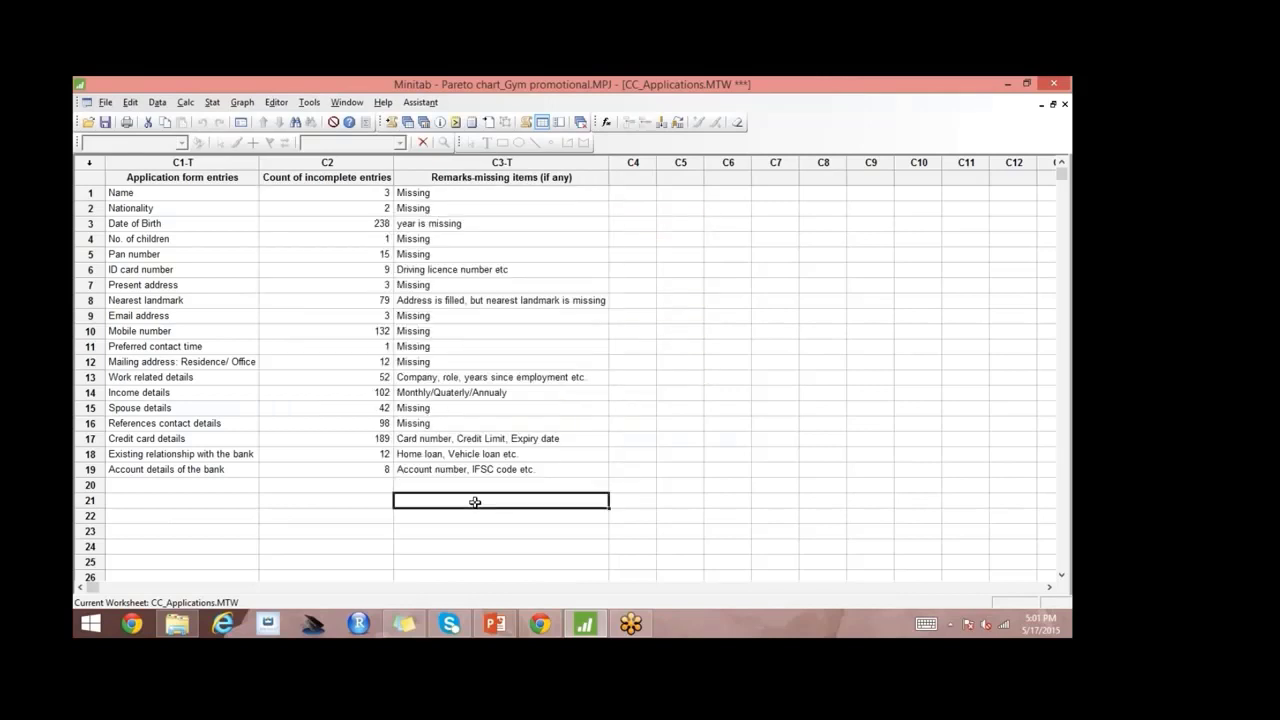
left_click(418, 193)
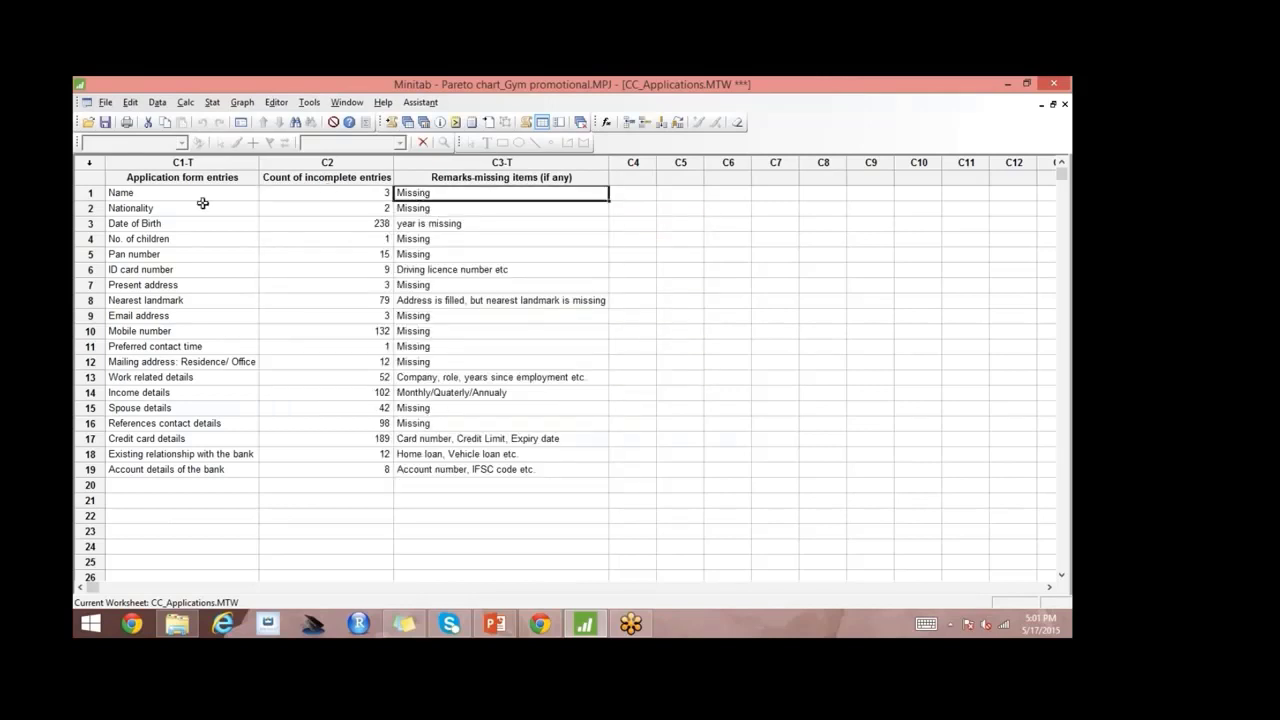
left_click(329, 192)
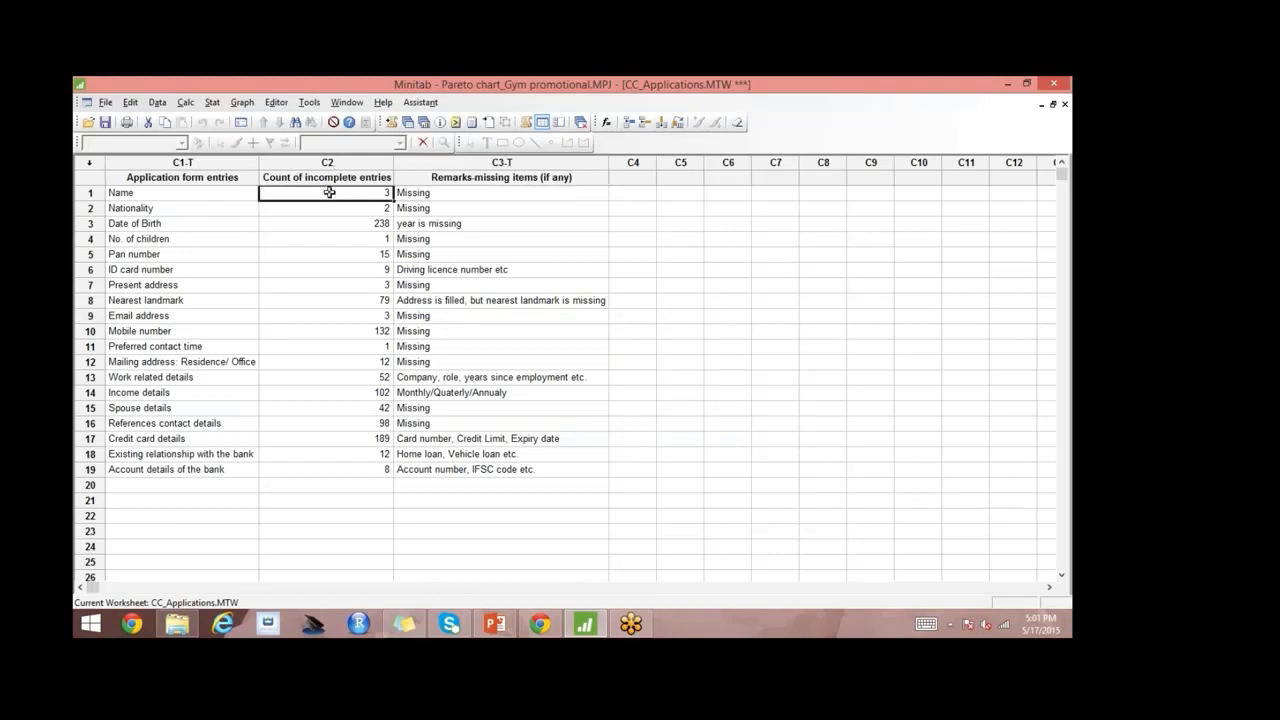
left_click(346, 209)
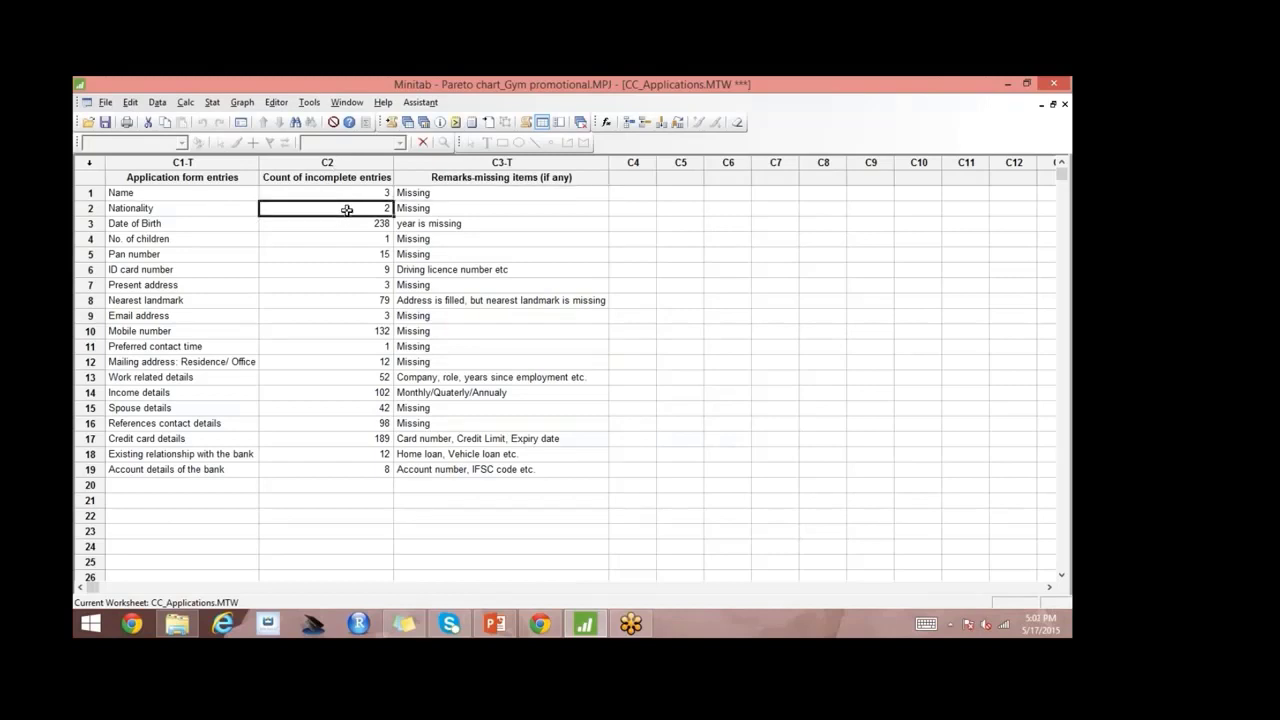
left_click(220, 223)
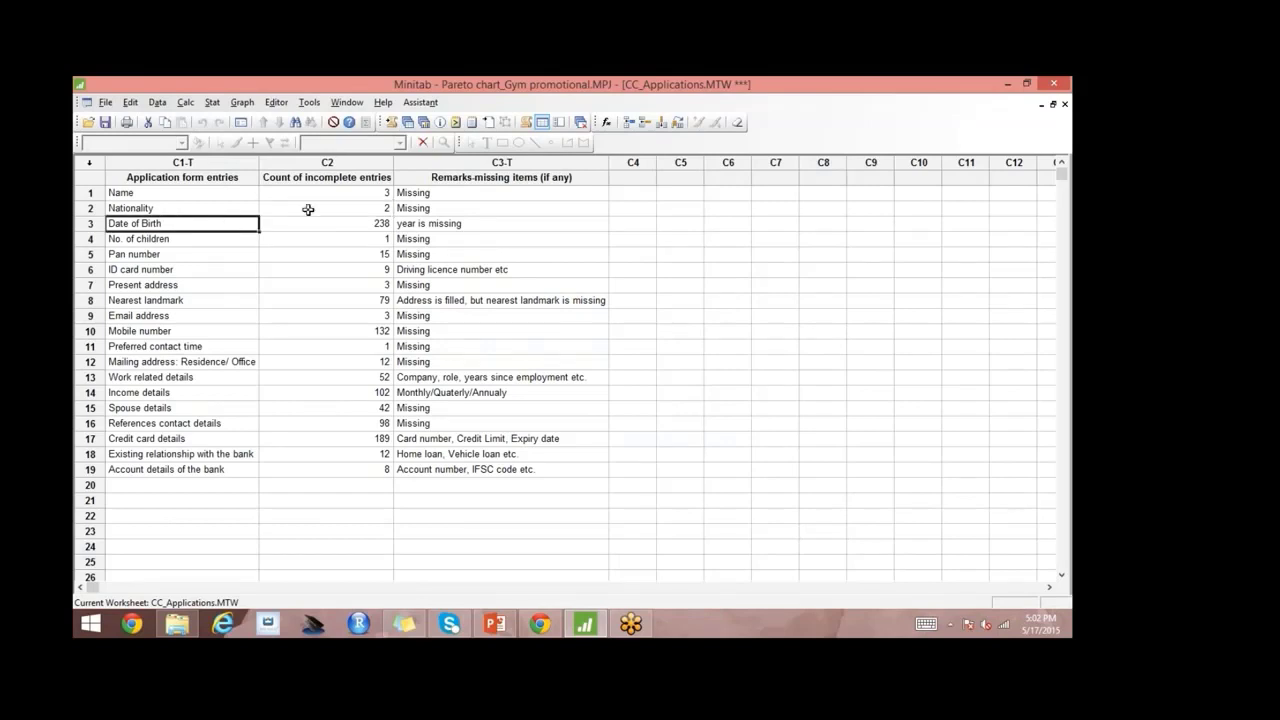
left_click(421, 223)
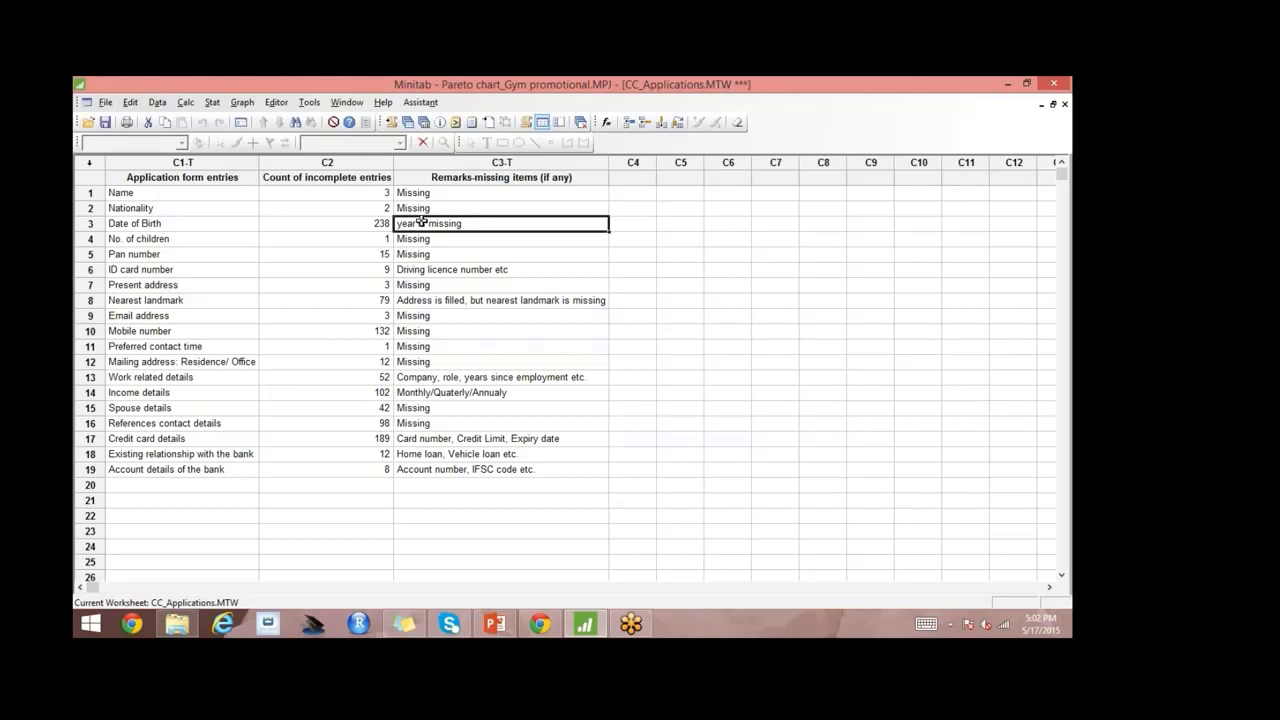
left_click(357, 218)
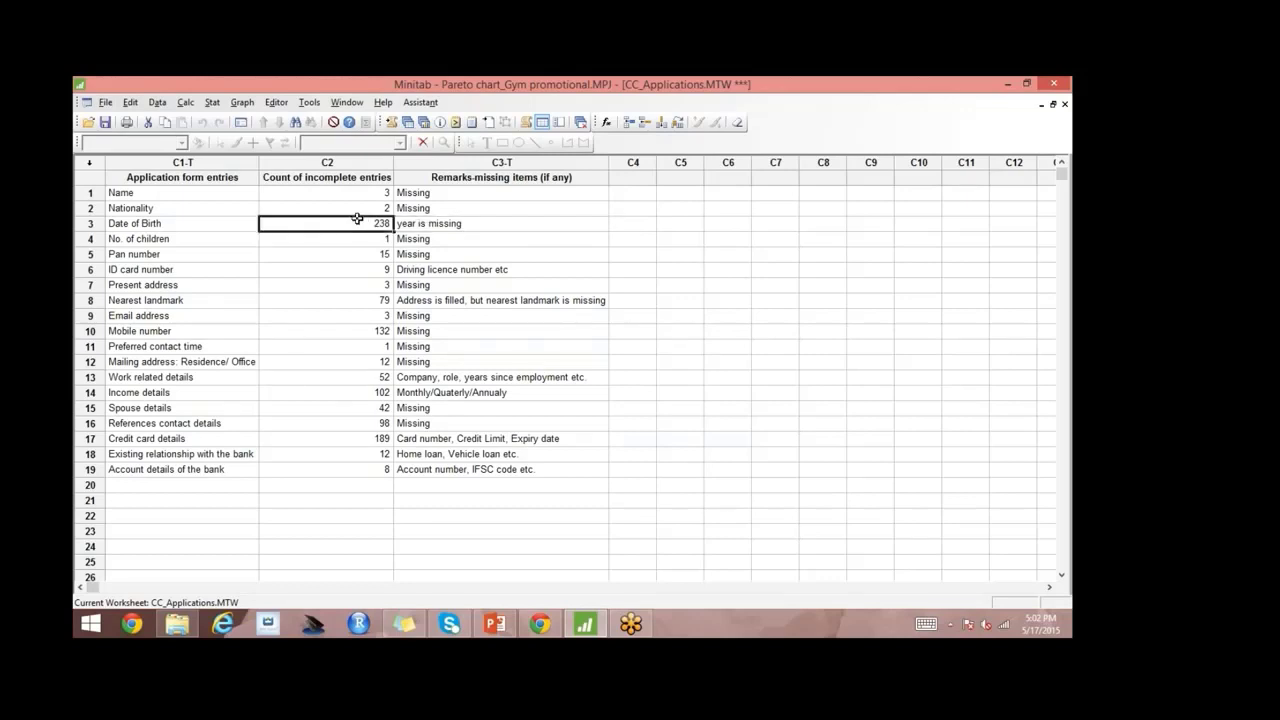
left_click(231, 238)
left_click(397, 238)
left_click(380, 237)
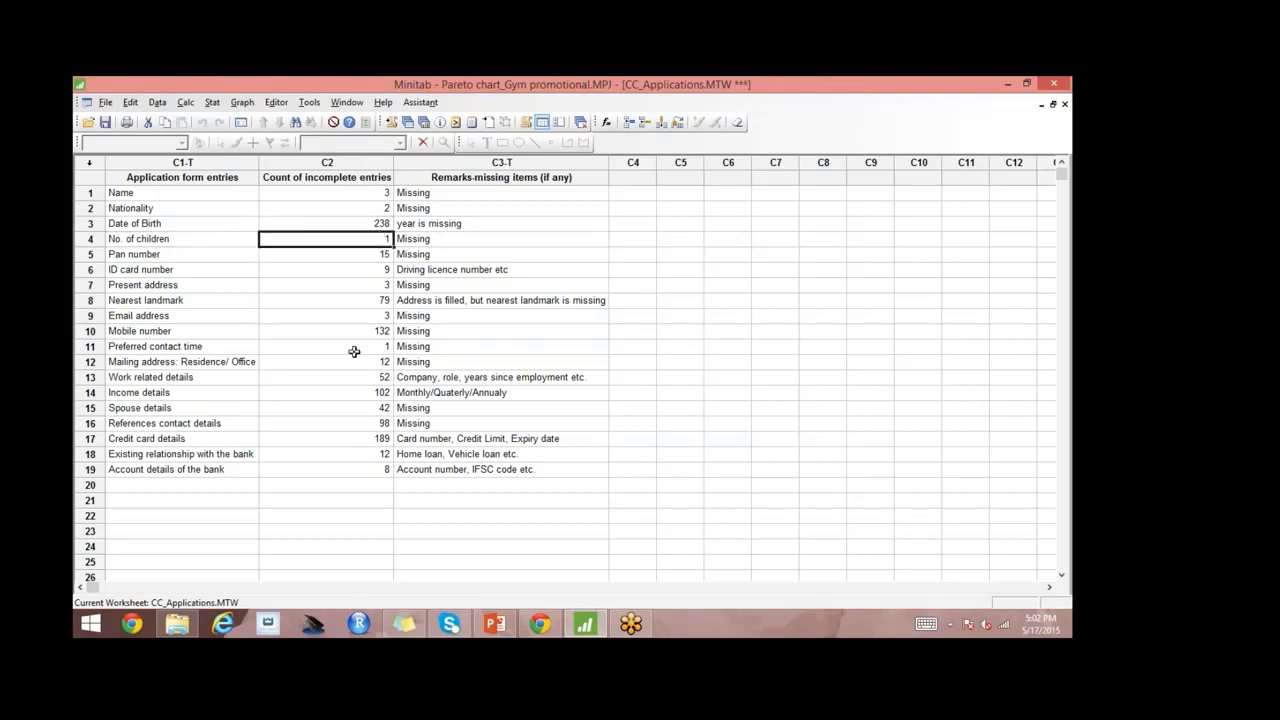
left_click(234, 333)
left_click(348, 335)
left_click(438, 332)
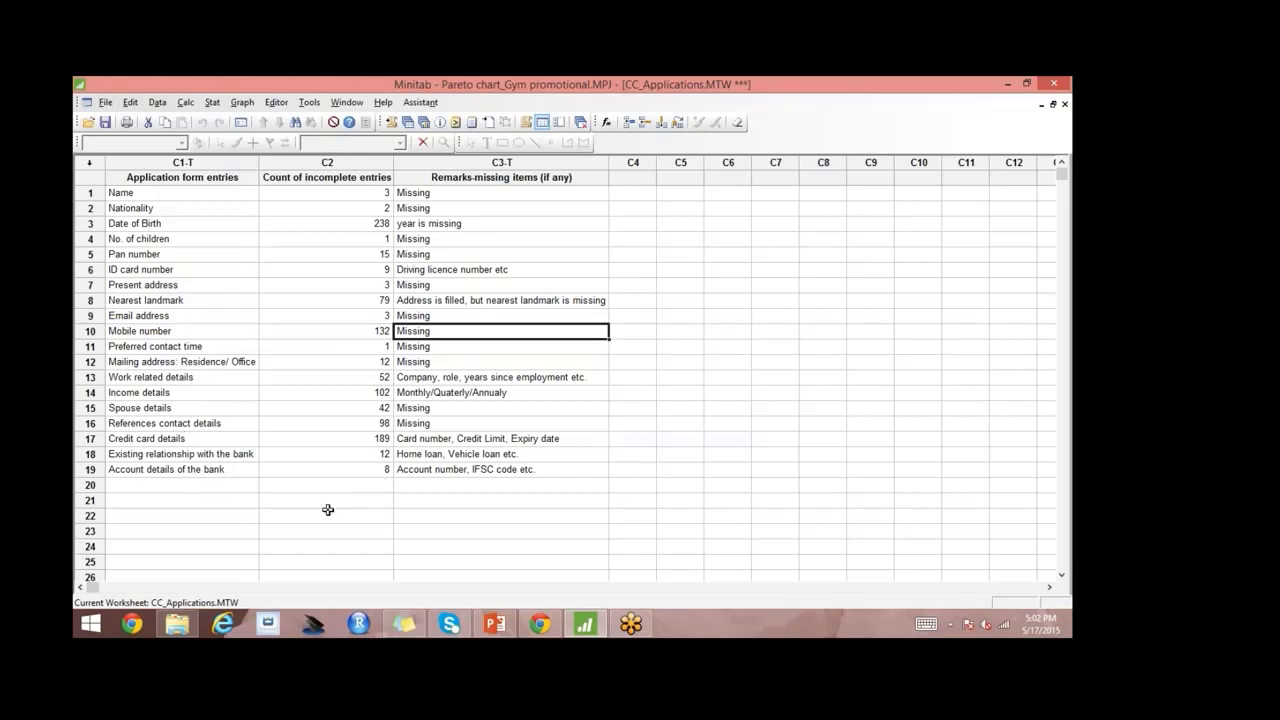
left_click_drag(342, 190, 360, 470)
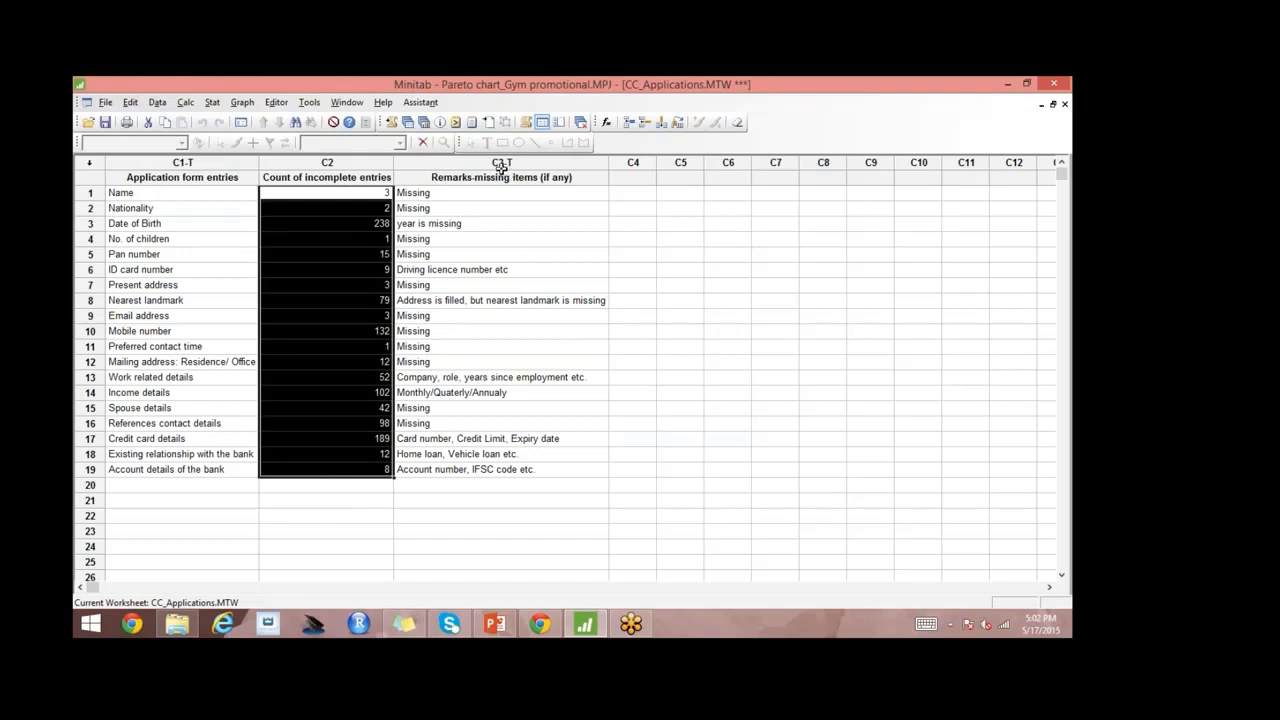
left_click_drag(483, 192, 495, 472)
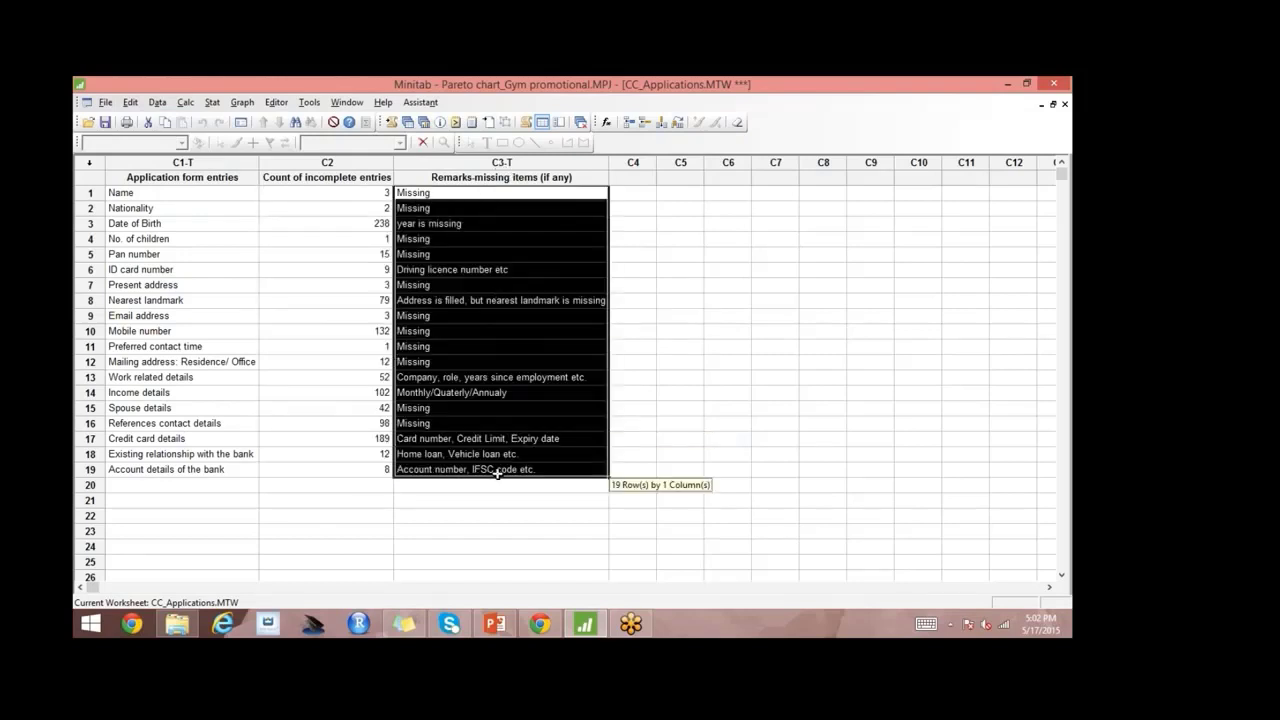
left_click(450, 514)
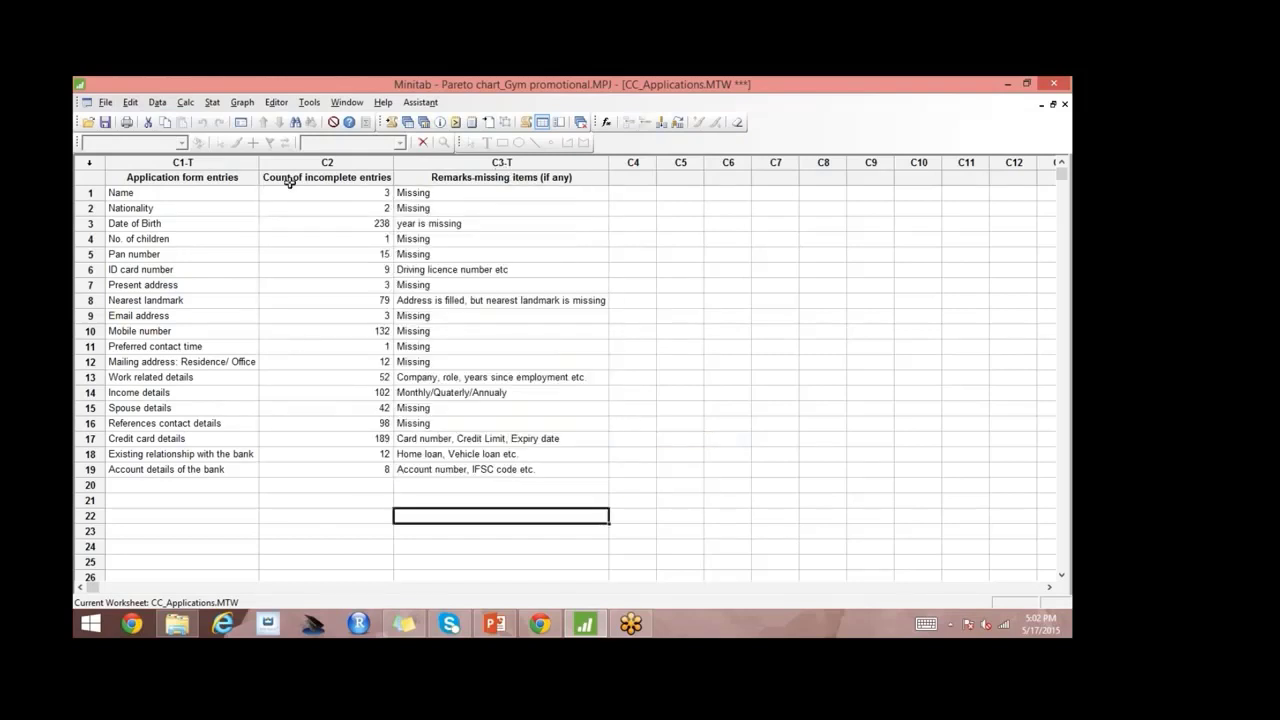
left_click(212, 103)
Create a Pareto chart using C1 Application form entries as defects and C2 Count of incomplete entries as frequencies.
mouse_move(262, 205)
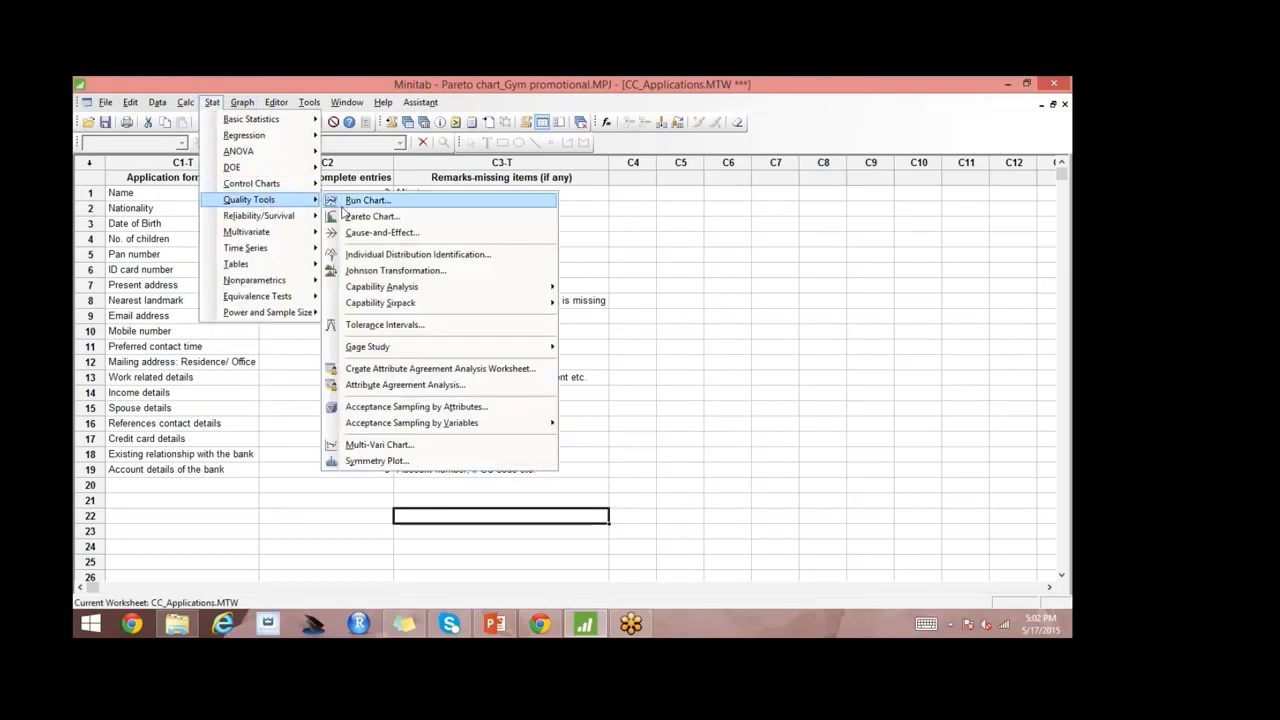
left_click(362, 217)
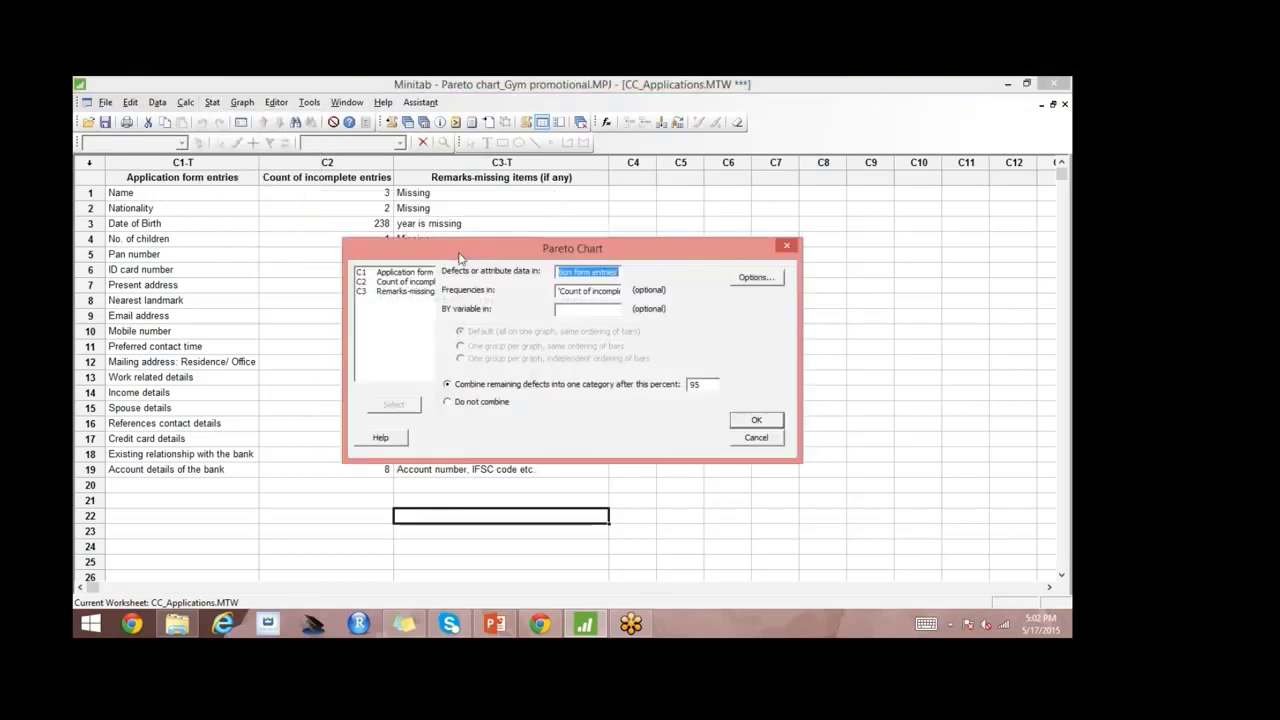
left_click_drag(459, 257, 406, 336)
key("Delete")
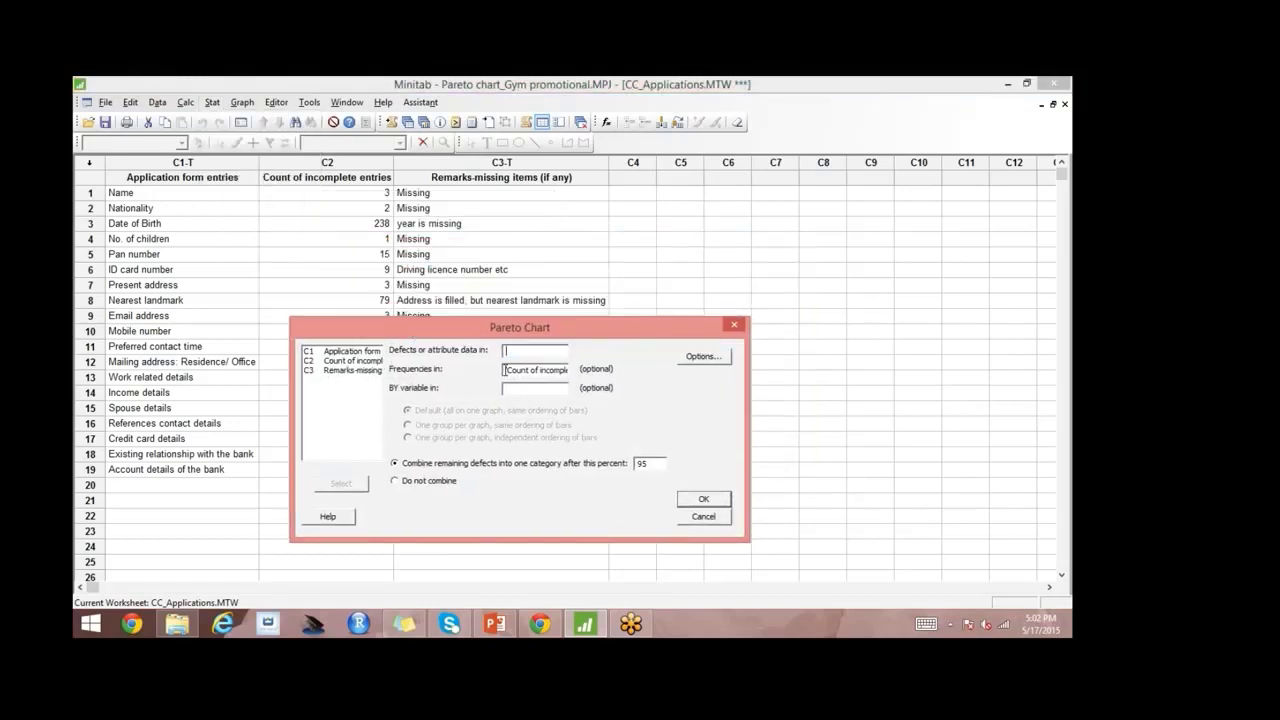
key("Tab")
key("Delete")
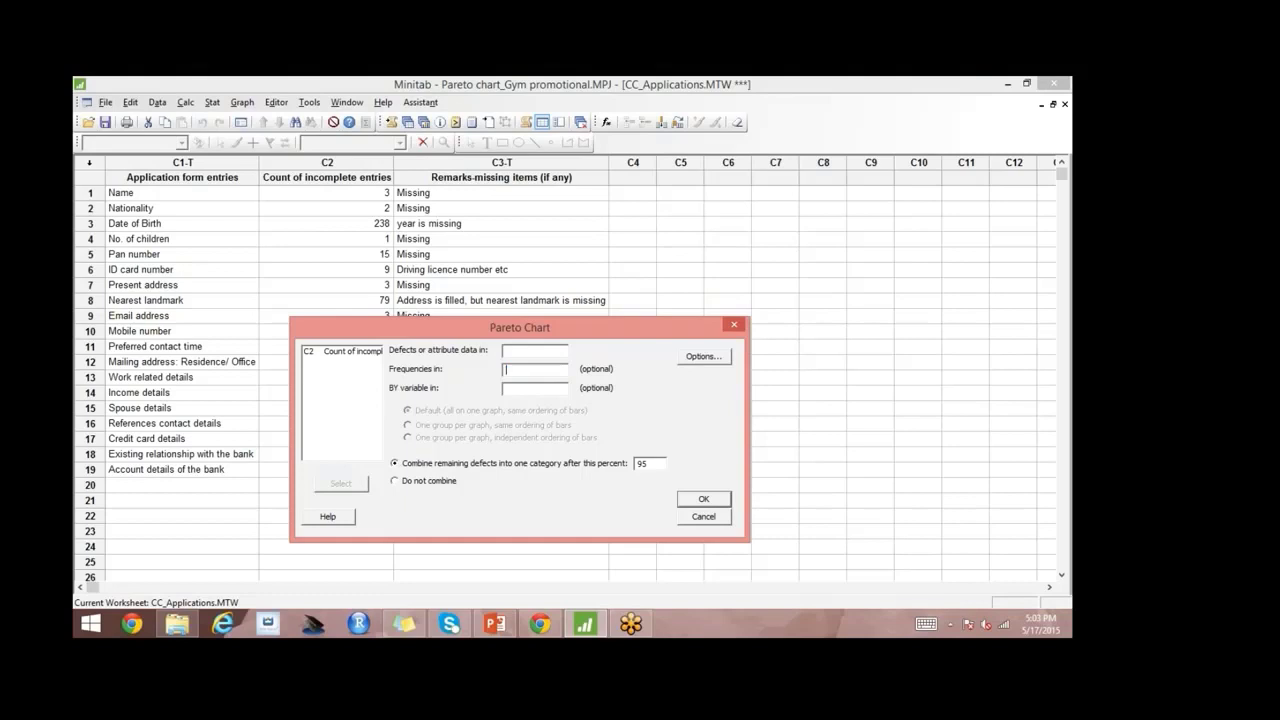
left_click(533, 351)
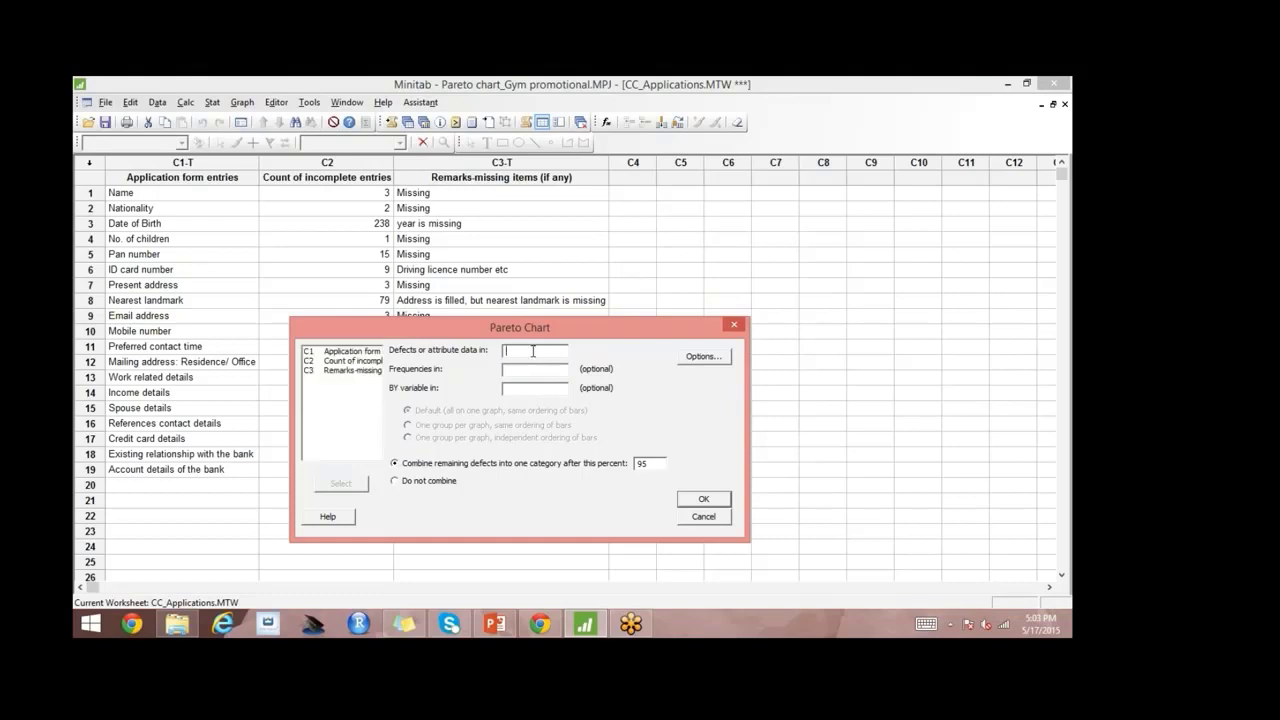
double_click(362, 352)
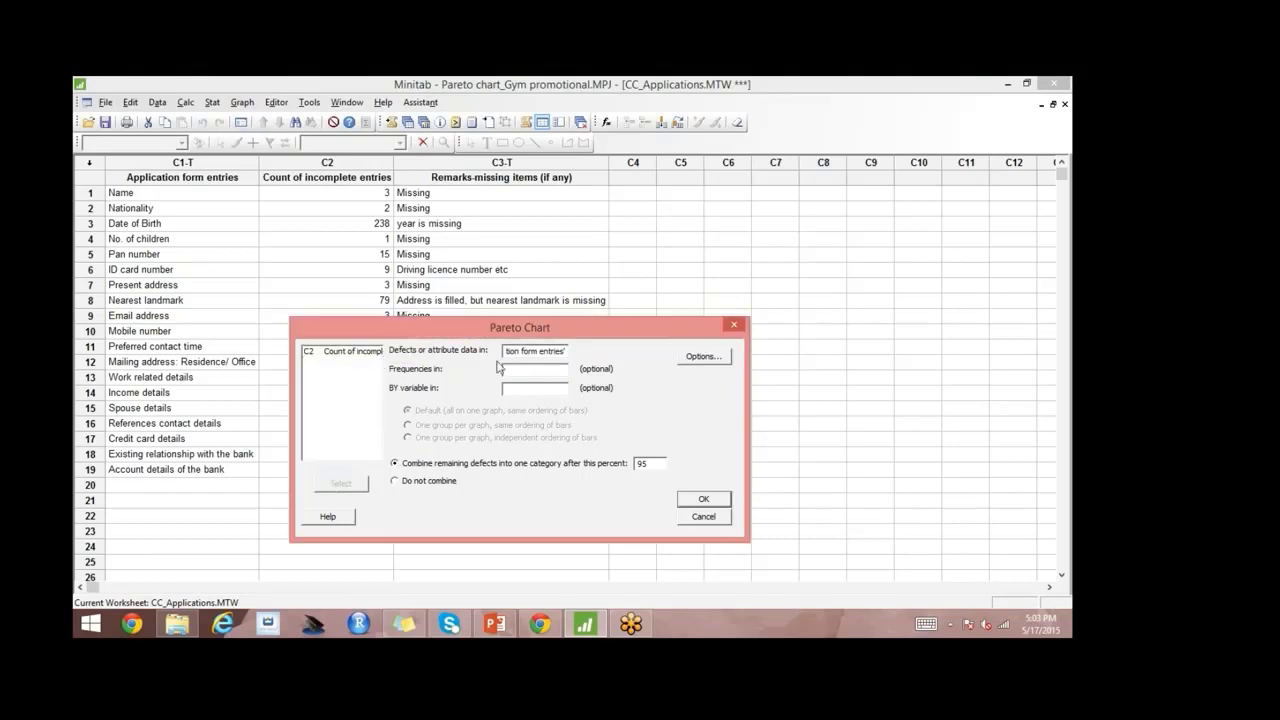
double_click(355, 352)
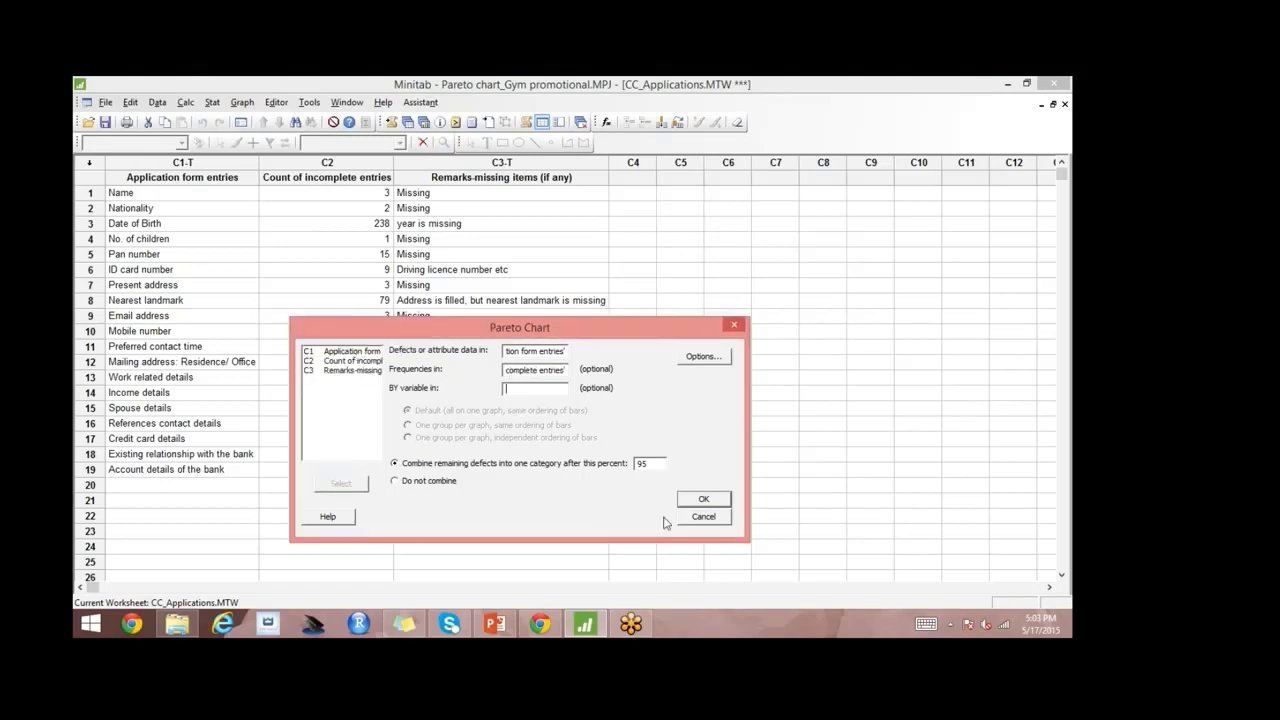
left_click(704, 499)
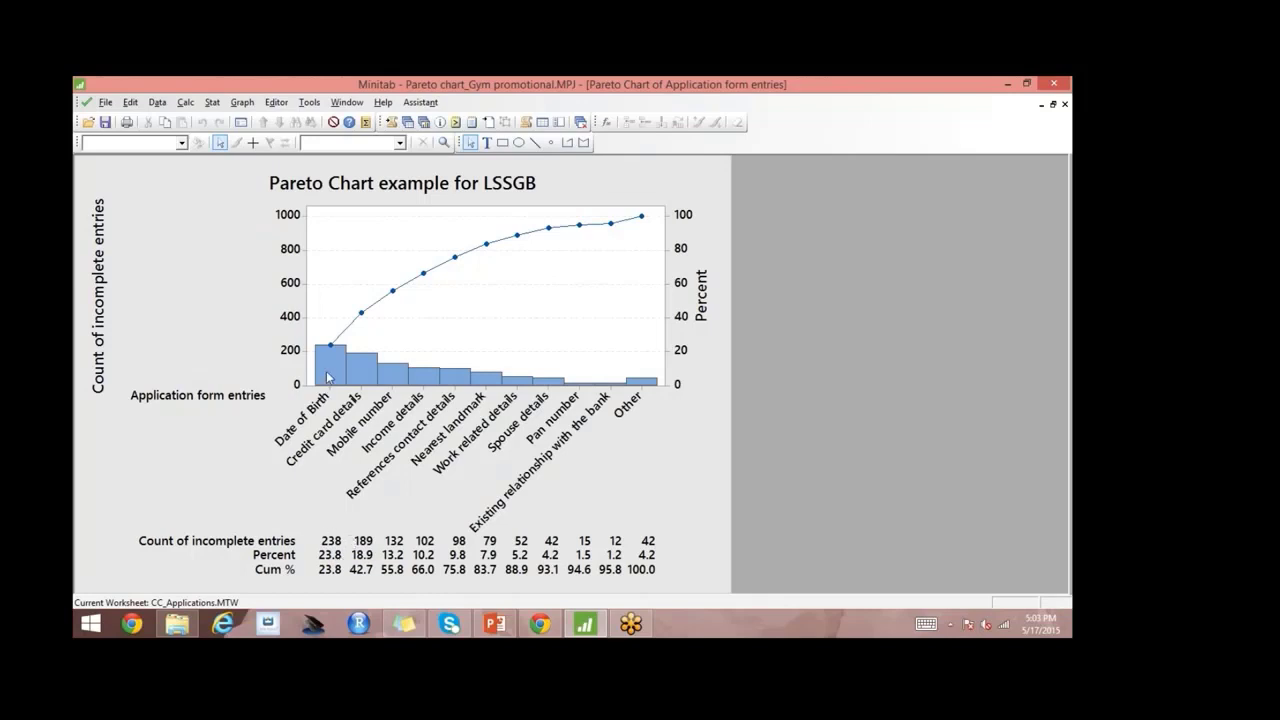
Review the Pareto chart: the first six entries, through Nearest landmark, account for 83.7%.
mouse_move(327, 377)
mouse_move(488, 252)
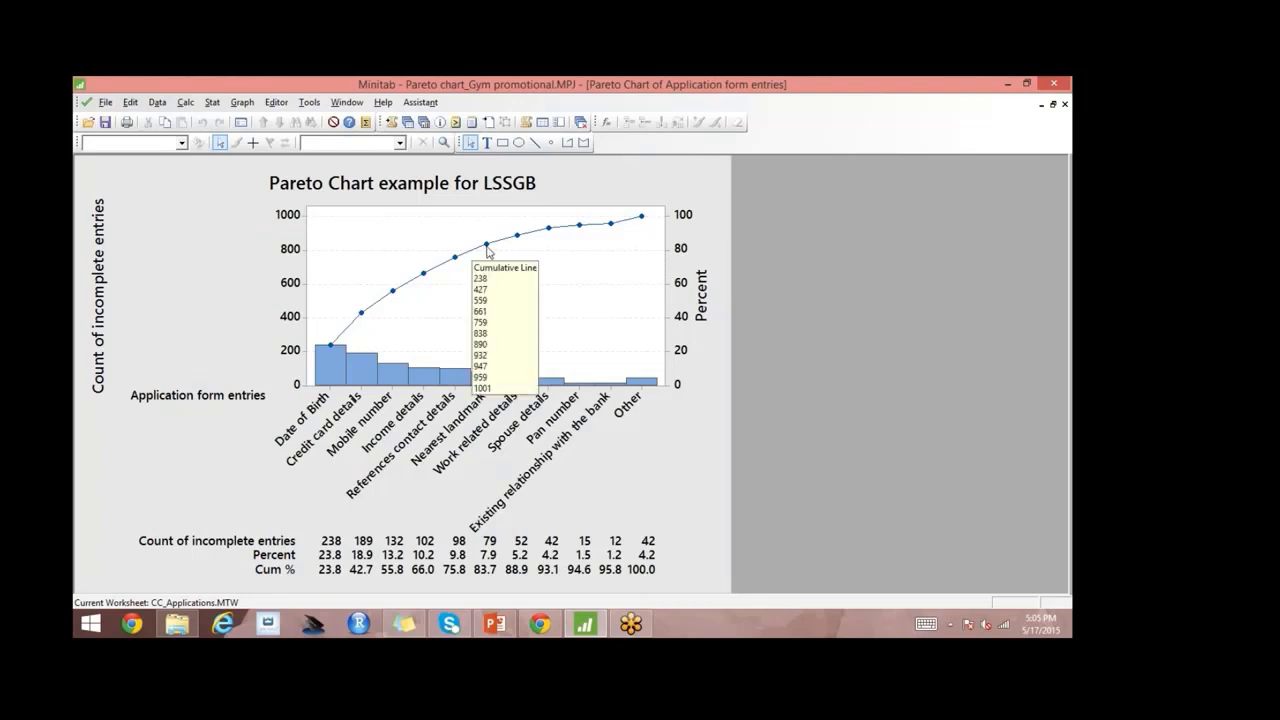
Return to the CC_Applications worksheet and select all 19 Application form entries in C1.
left_click(484, 256)
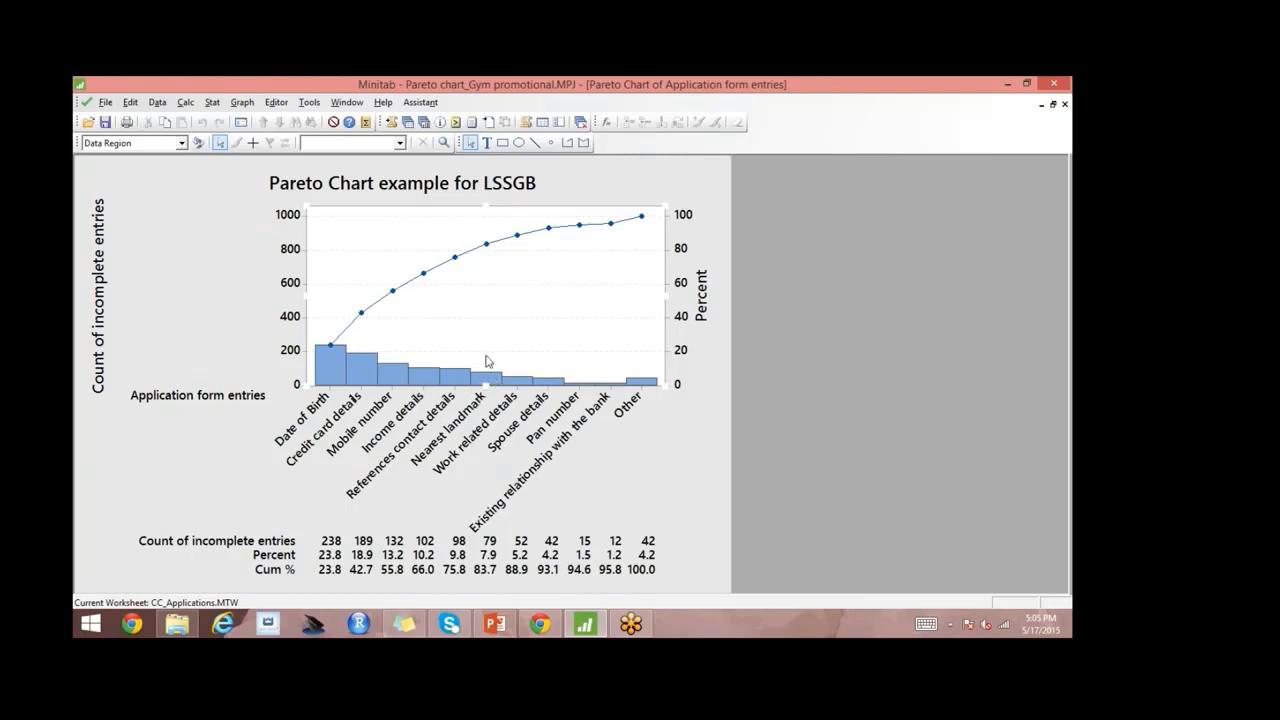
mouse_move(487, 381)
mouse_move(430, 379)
left_click(408, 124)
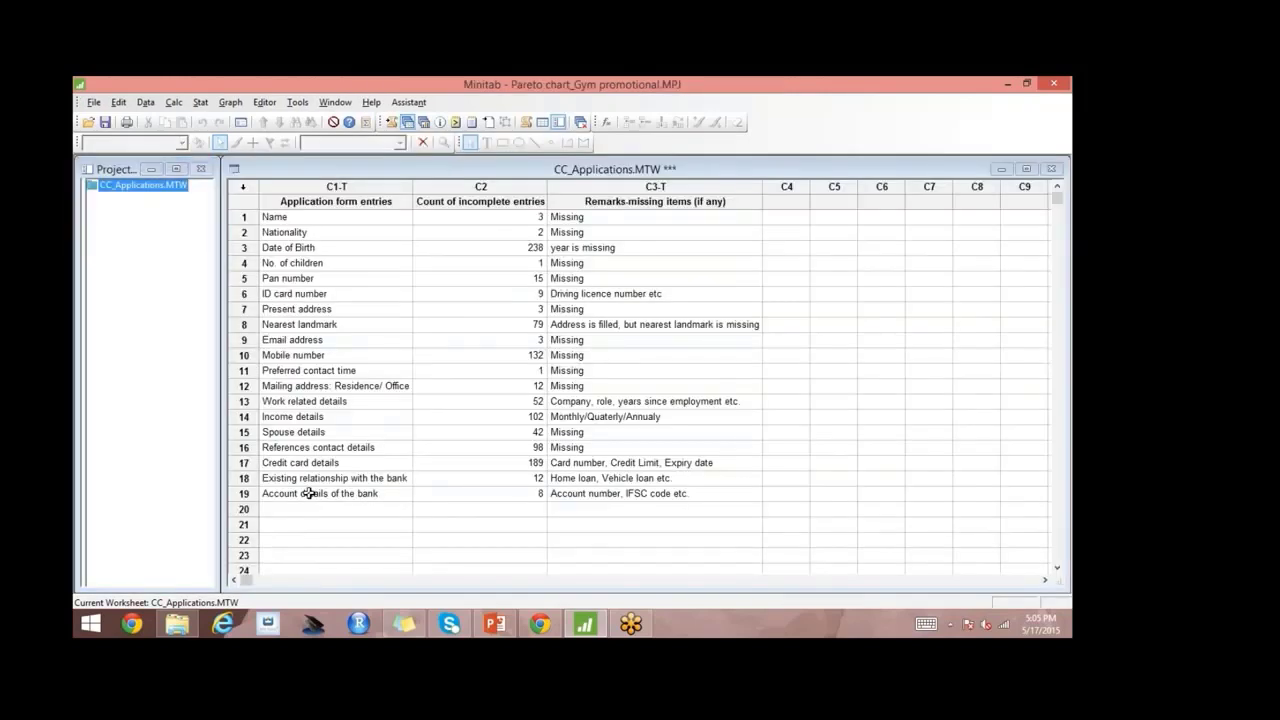
left_click_drag(309, 493, 307, 217)
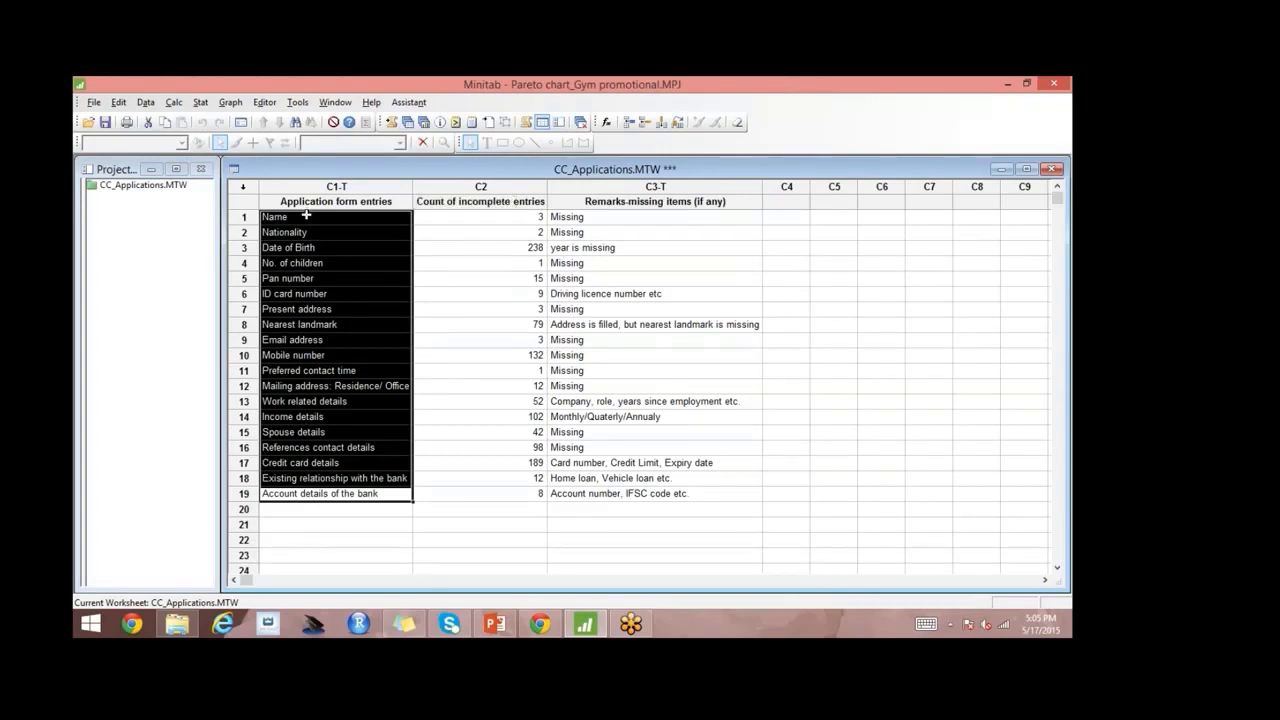